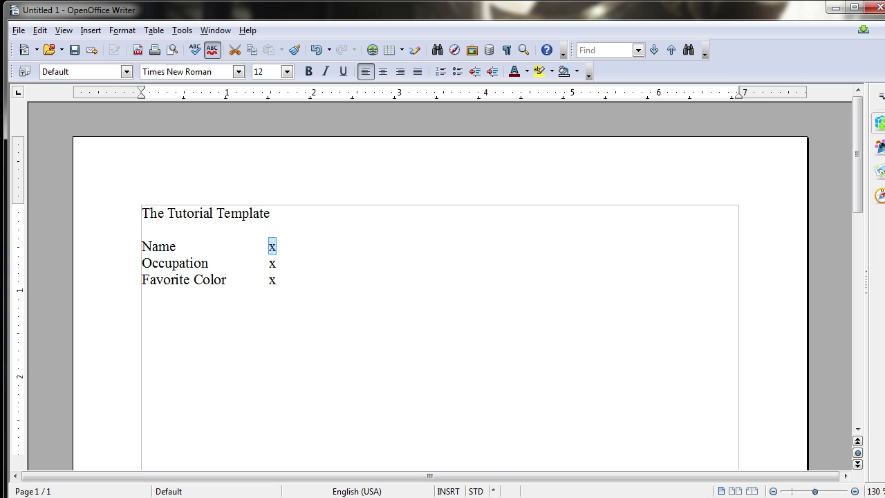
# Step: Examine the document's title and its Name, Occupation and Favorite Color lines with the x placeholders
pyautogui.click(300, 239)
pyautogui.moveTo(142, 214); pyautogui.dragTo(270, 215)
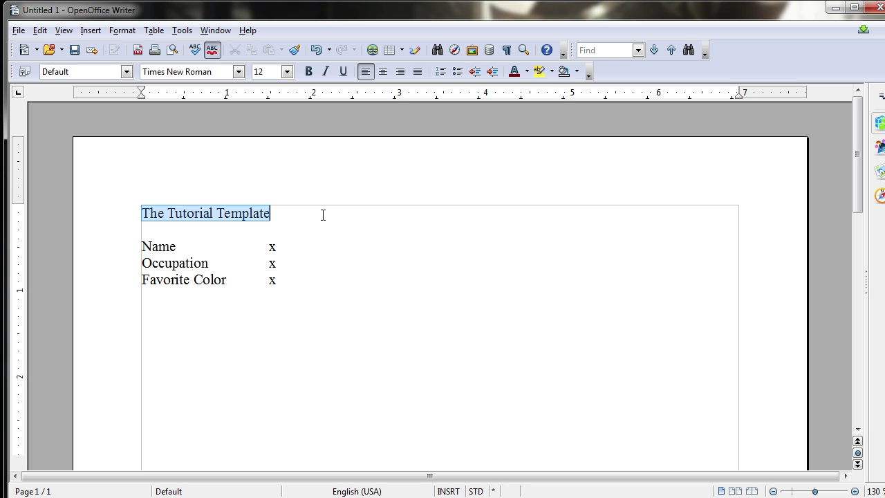
pyautogui.moveTo(134, 246); pyautogui.dragTo(182, 241)
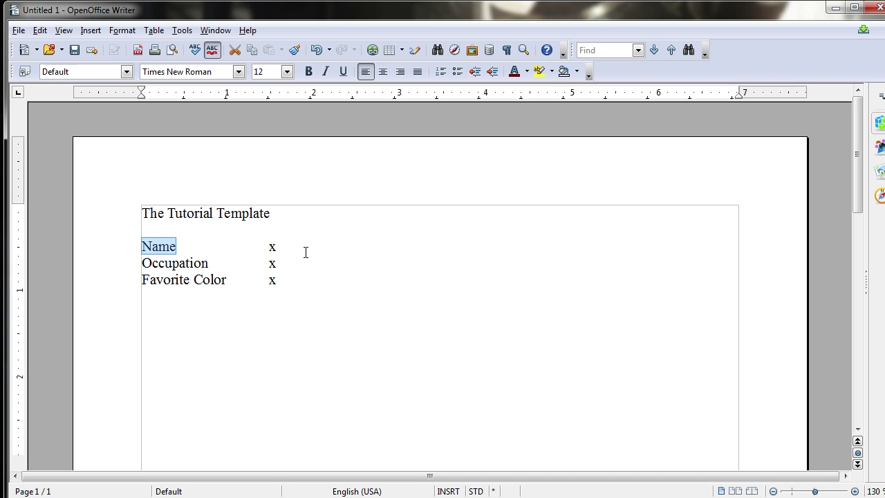
pyautogui.click(269, 247)
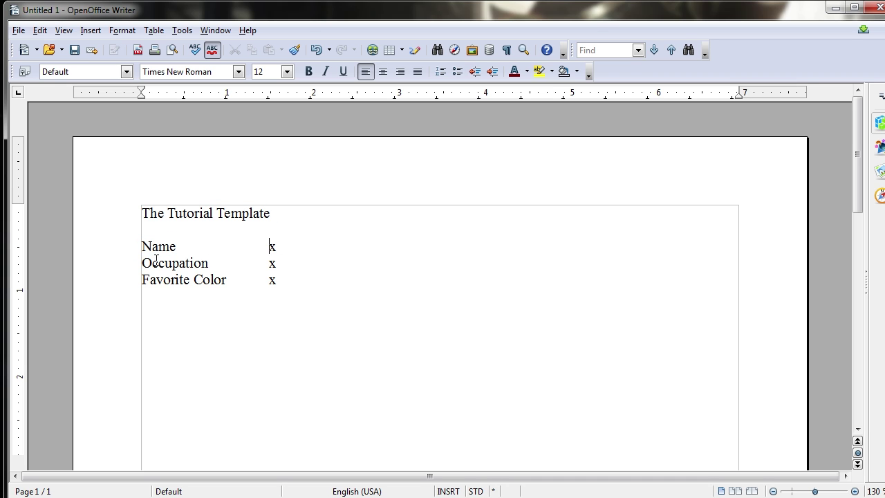
pyautogui.moveTo(142, 263); pyautogui.dragTo(195, 264)
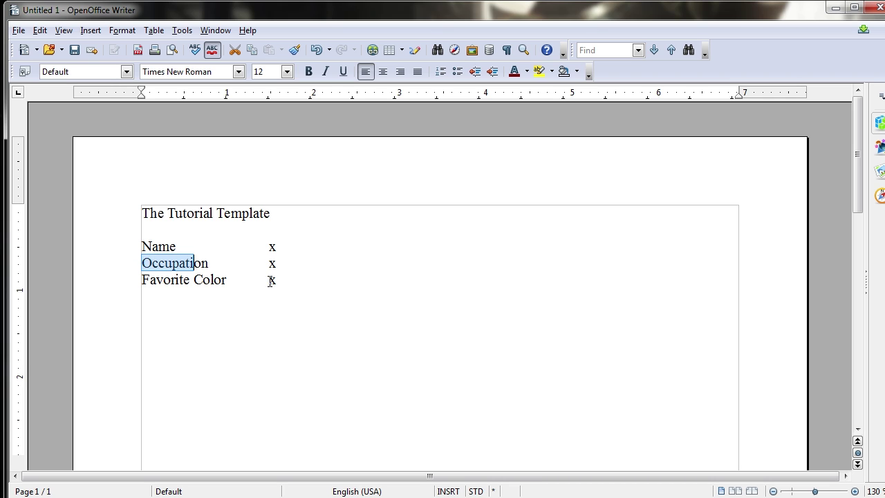
pyautogui.click(271, 281)
pyautogui.doubleClick(271, 246)
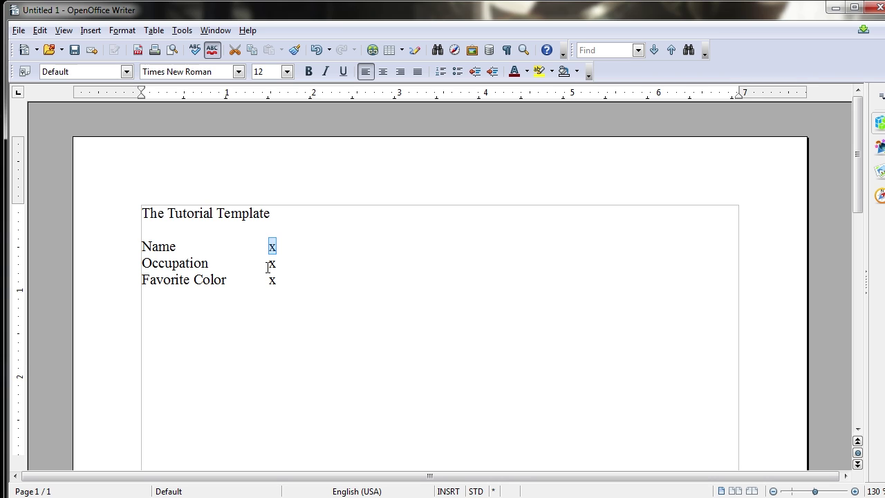
pyautogui.click(295, 302)
pyautogui.moveTo(294, 302); pyautogui.dragTo(88, 207)
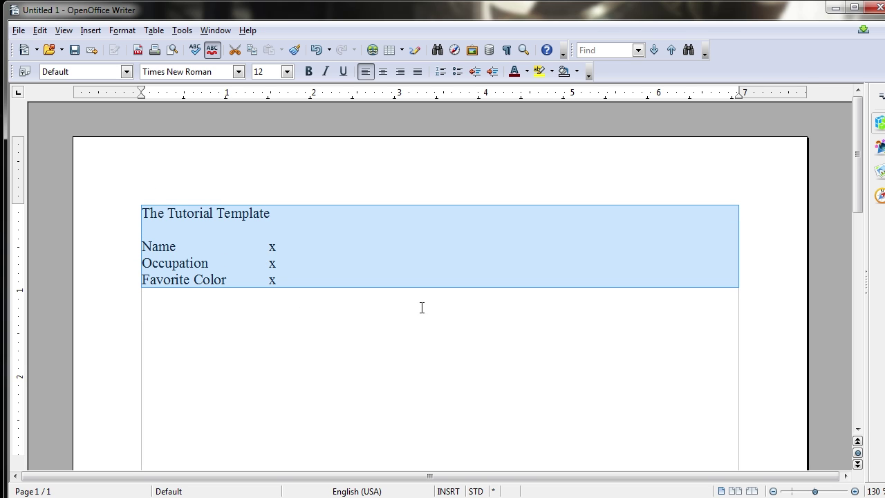
pyautogui.click(389, 274)
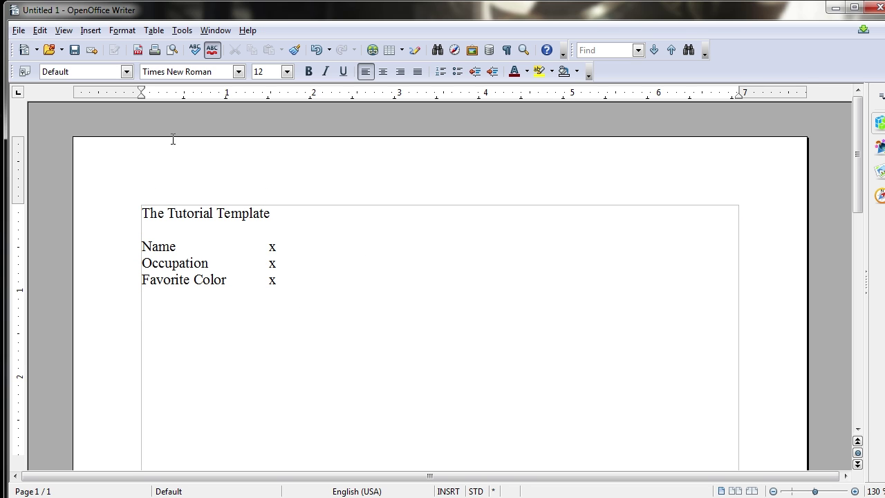
# Step: Save the document as a template named "The Tutorial Template" in the My Templates category
pyautogui.click(20, 31)
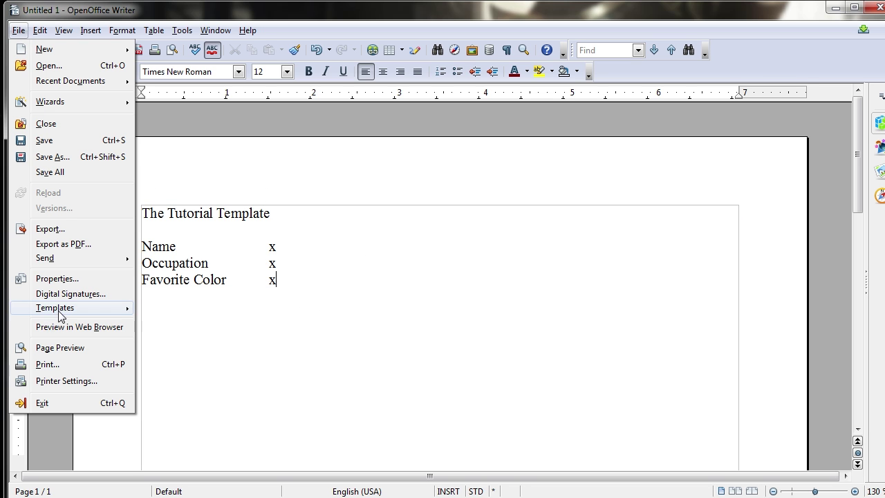
pyautogui.moveTo(72, 315)
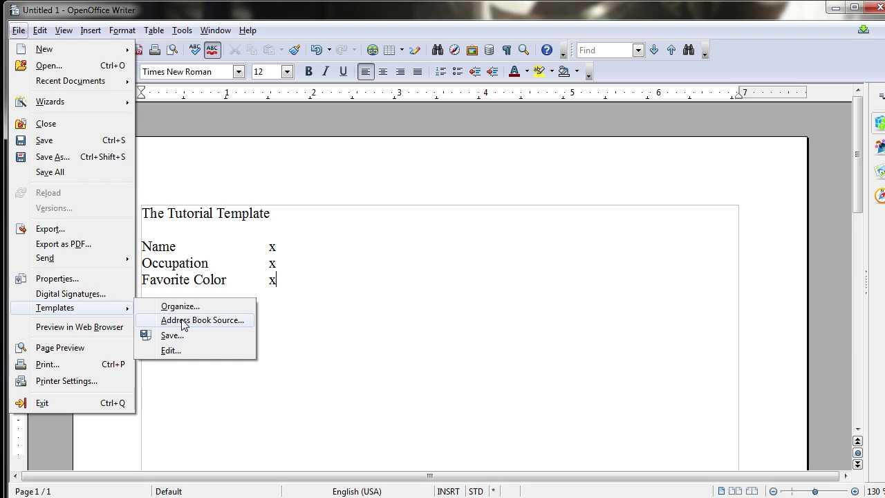
pyautogui.click(228, 335)
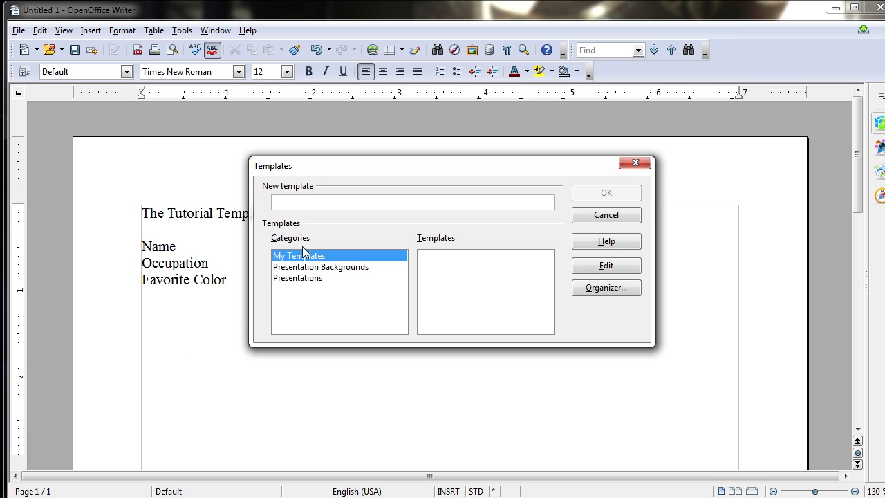
pyautogui.moveTo(369, 168); pyautogui.dragTo(434, 186)
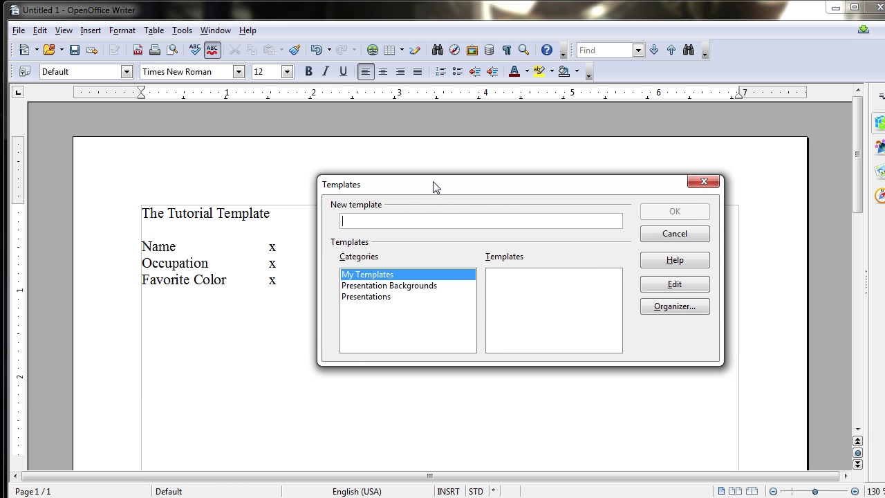
pyautogui.write('The Tutorial Template')
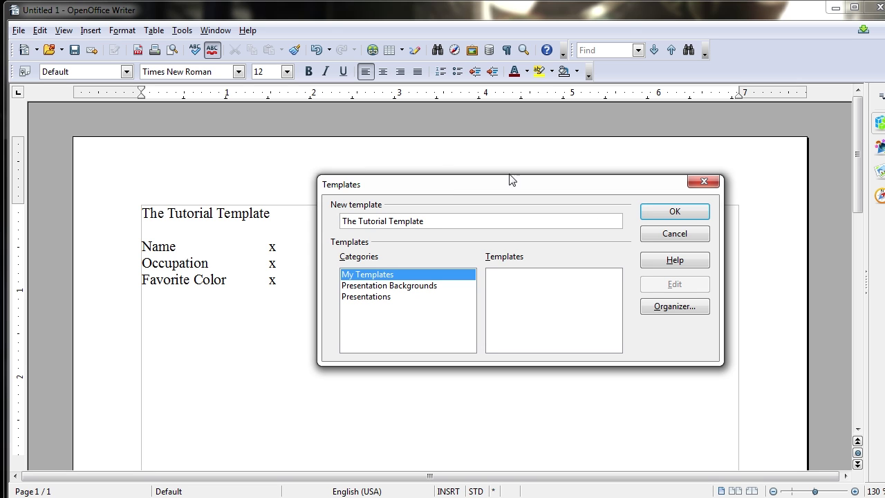
pyautogui.click(653, 213)
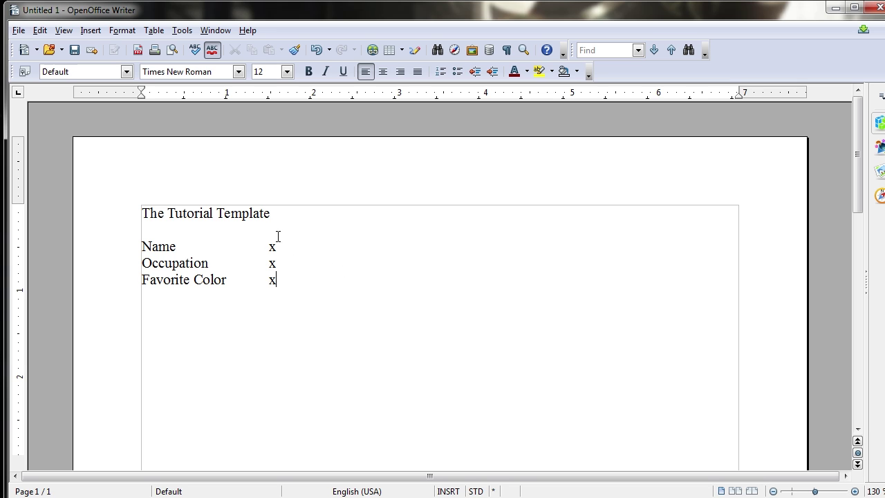
# Step: Review the details of The Tutorial Template in the saved templates and open a new document based on it
pyautogui.click(19, 30)
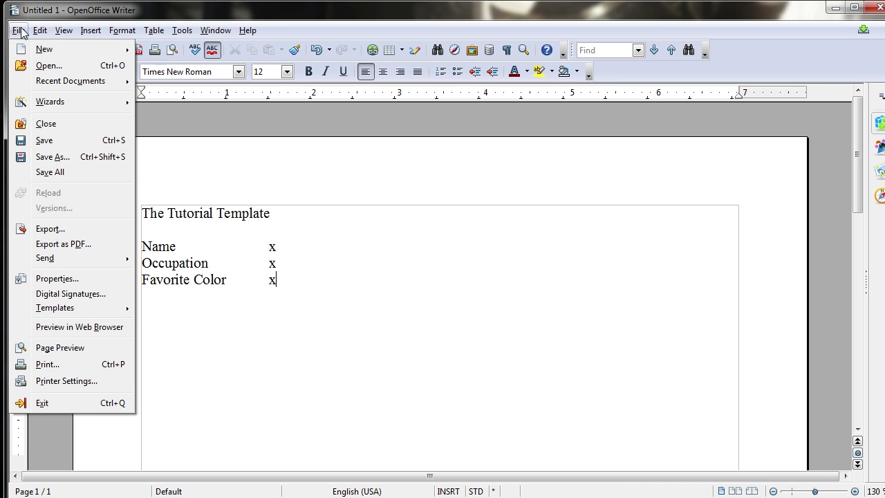
pyautogui.moveTo(32, 53)
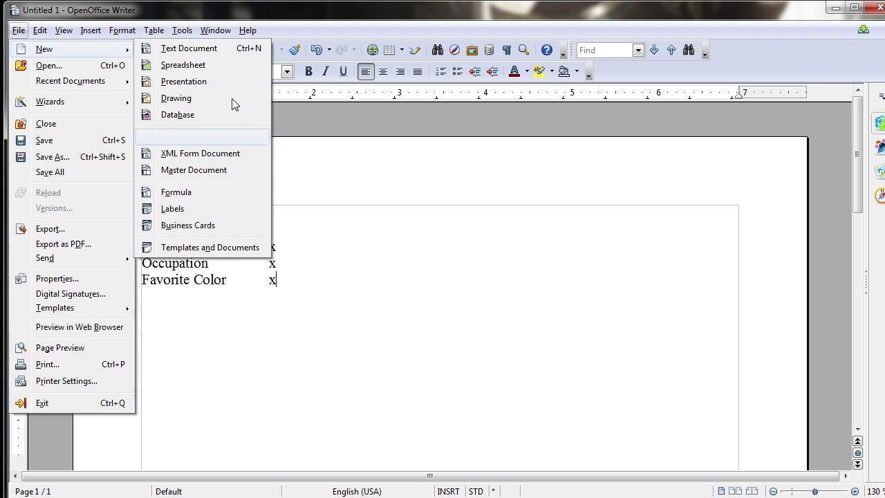
pyautogui.click(214, 247)
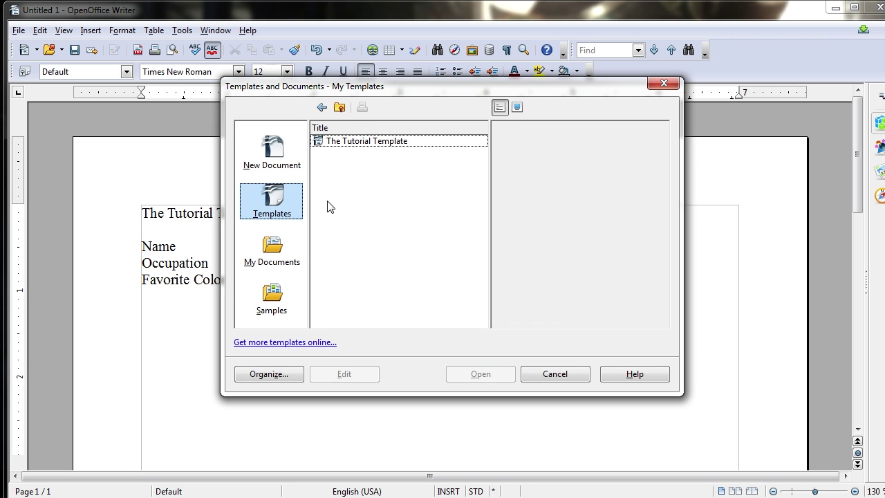
pyautogui.click(359, 143)
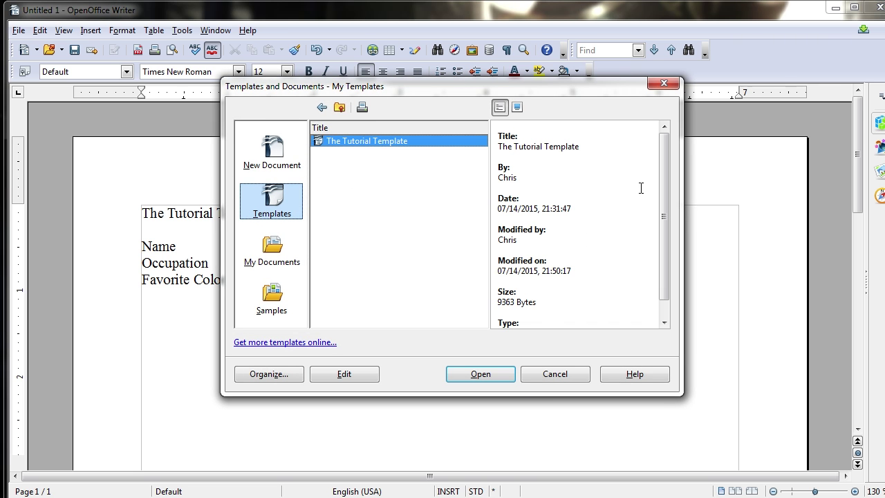
pyautogui.moveTo(664, 186); pyautogui.dragTo(666, 203)
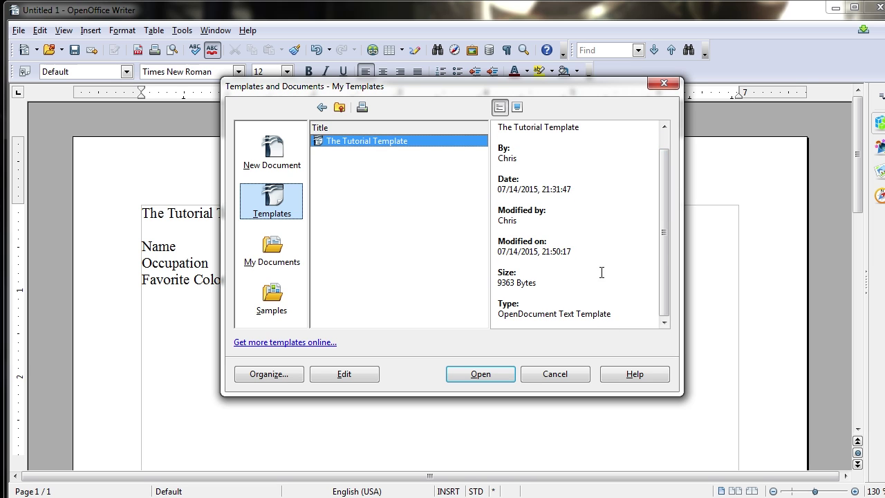
pyautogui.moveTo(663, 243); pyautogui.dragTo(576, 131)
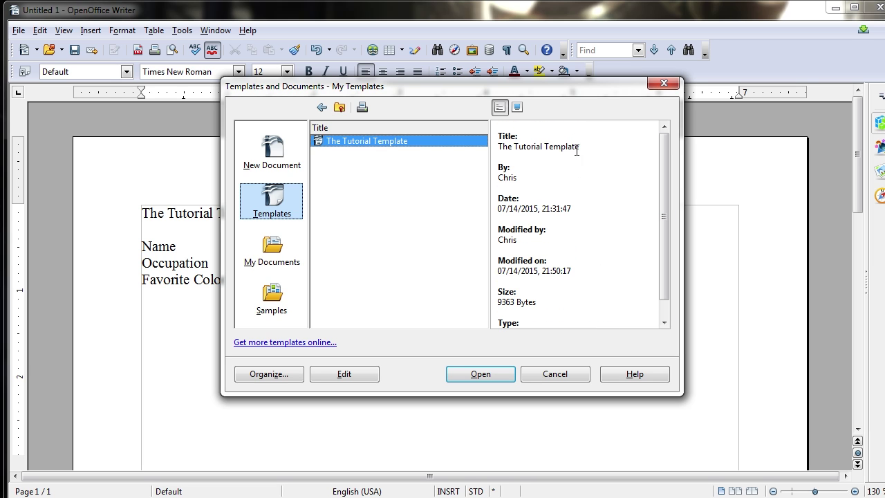
pyautogui.moveTo(663, 197); pyautogui.dragTo(668, 244)
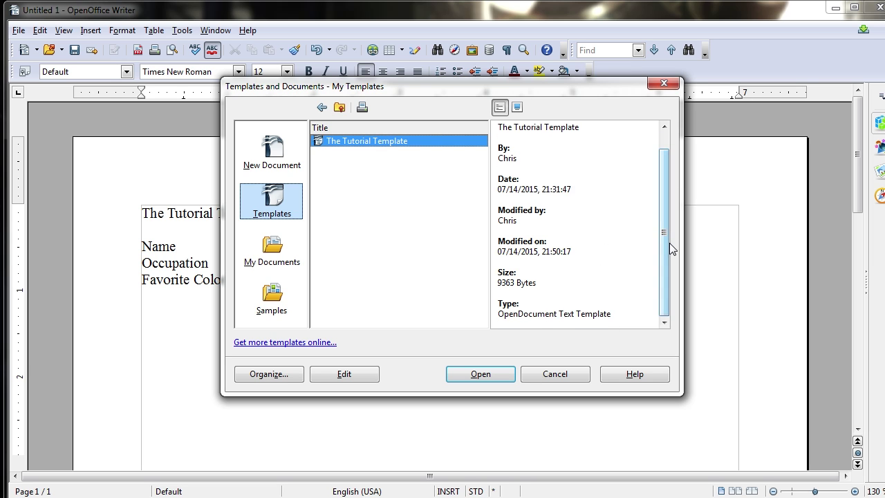
pyautogui.click(480, 379)
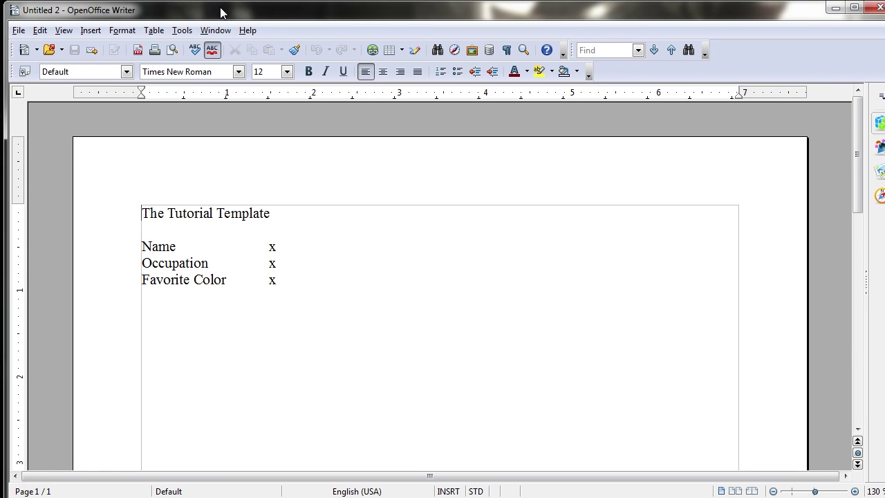
# Step: Compare the new document created from the template with the original document in the window behind it
pyautogui.doubleClick(62, 18)
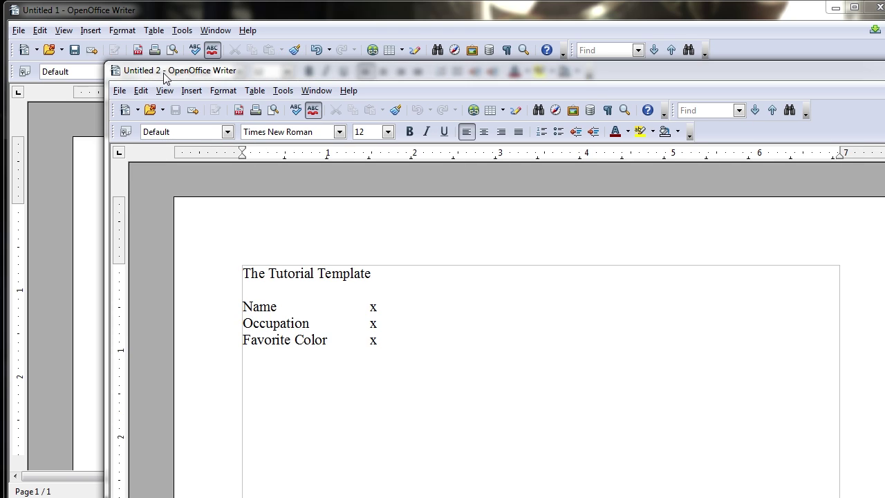
pyautogui.click(89, 14)
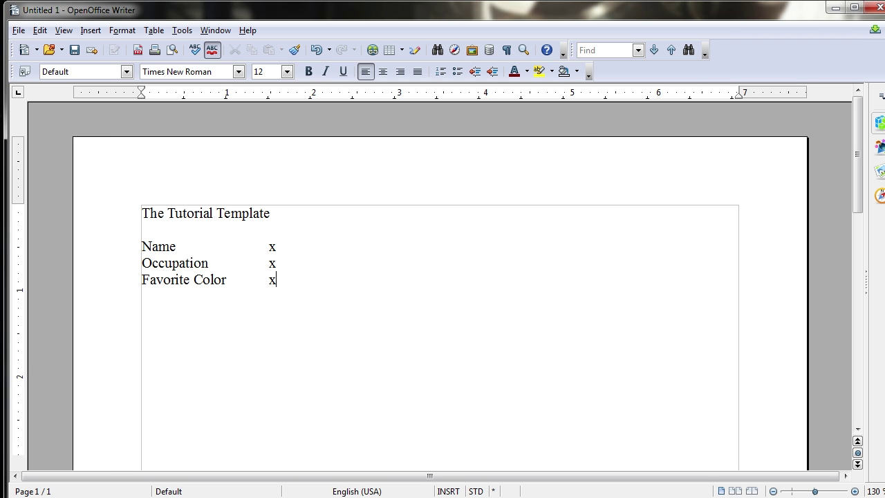
pyautogui.hotkey('alt', 'Tab')
pyautogui.press('super+Up')
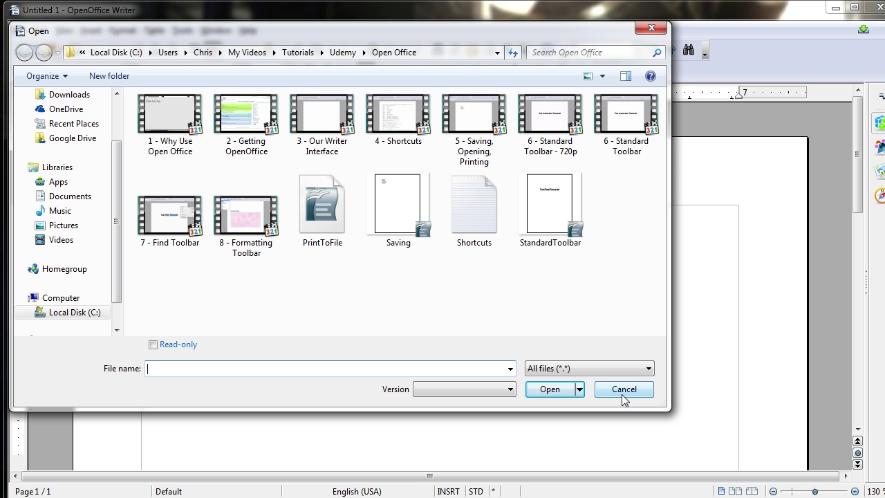
# Step: View the file browser for choosing a template to edit and close it without opening a file
pyautogui.click(622, 391)
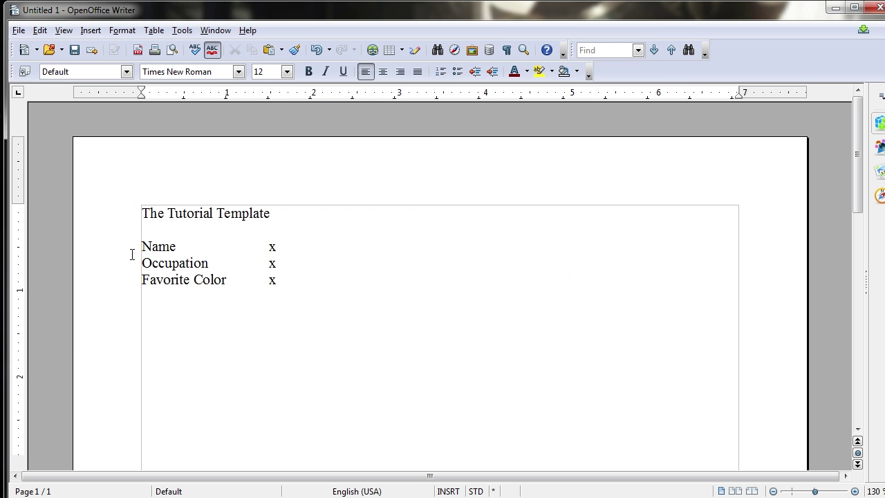
pyautogui.click(341, 278)
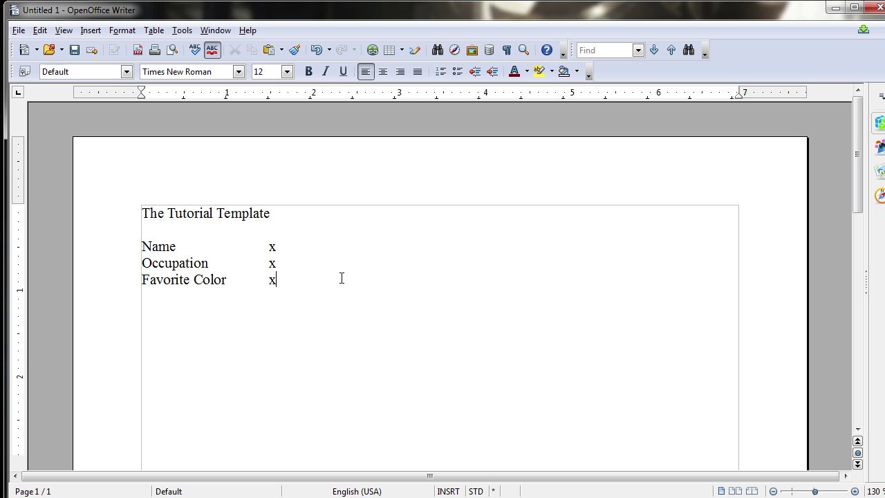
pyautogui.click(19, 31)
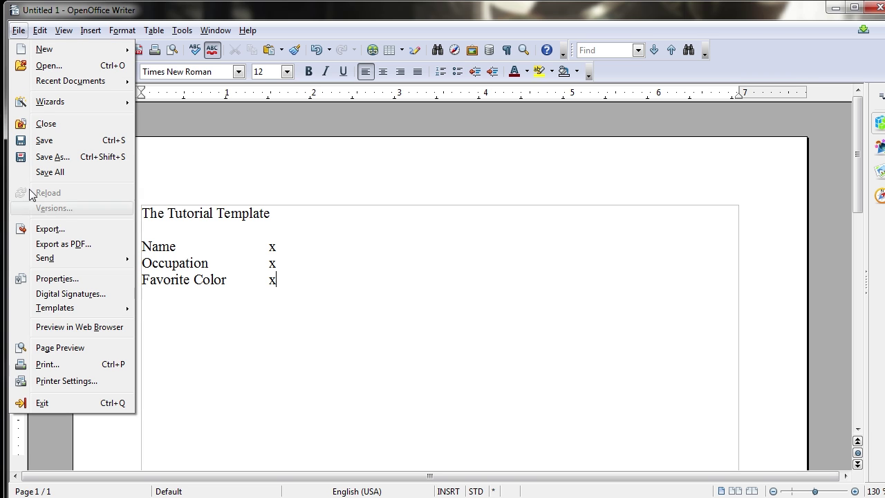
pyautogui.moveTo(82, 312)
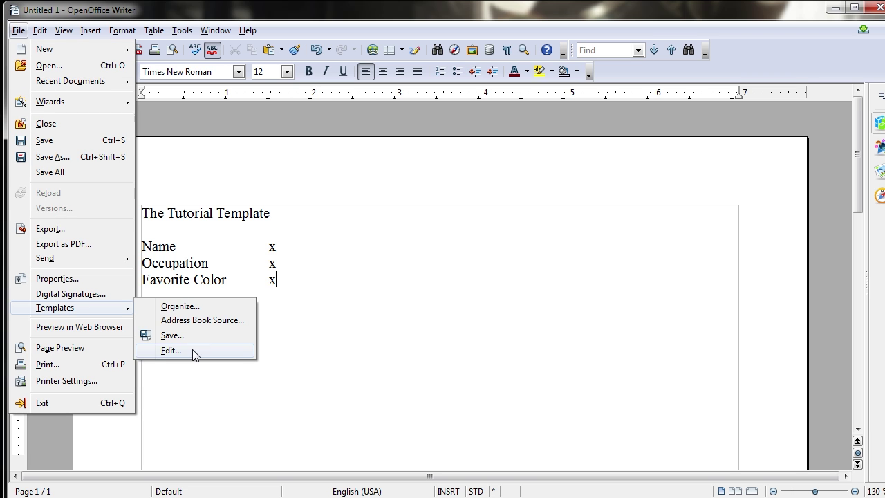
pyautogui.click(181, 335)
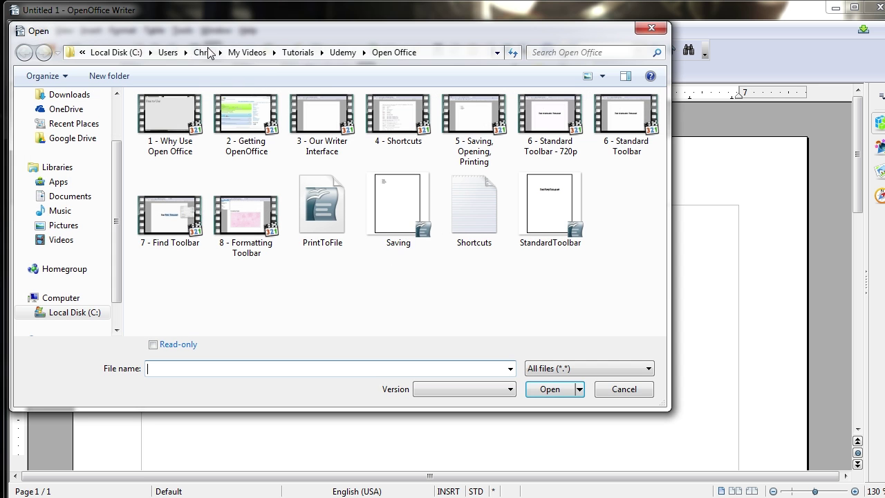
pyautogui.moveTo(156, 18); pyautogui.dragTo(213, 69)
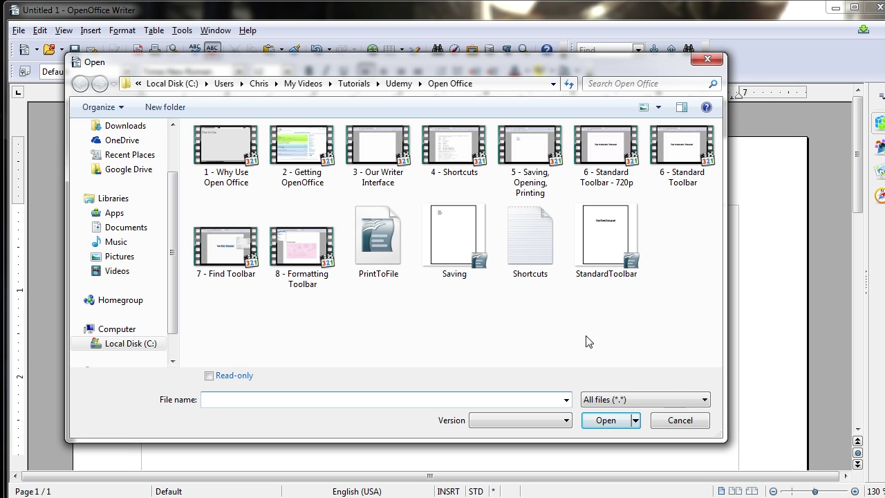
pyautogui.click(673, 420)
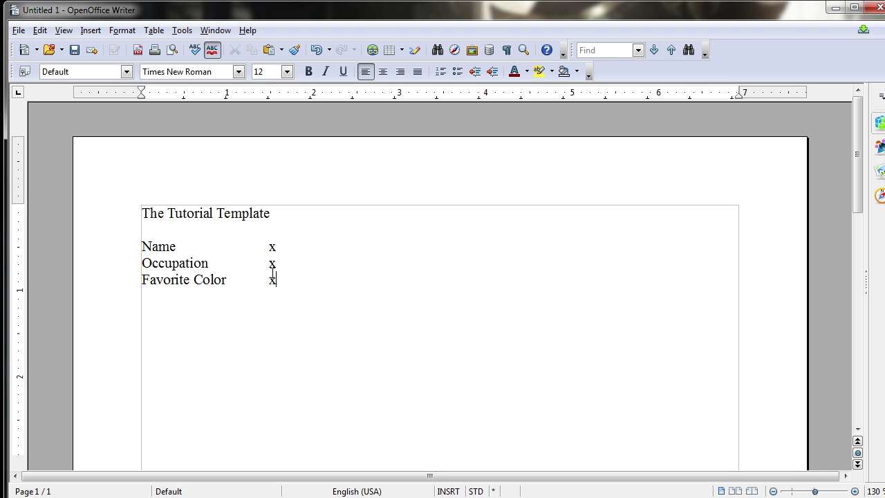
# Step: Open the template organizer and expand the My Templates folder to reach The Tutorial Template
pyautogui.click(17, 32)
pyautogui.moveTo(83, 311)
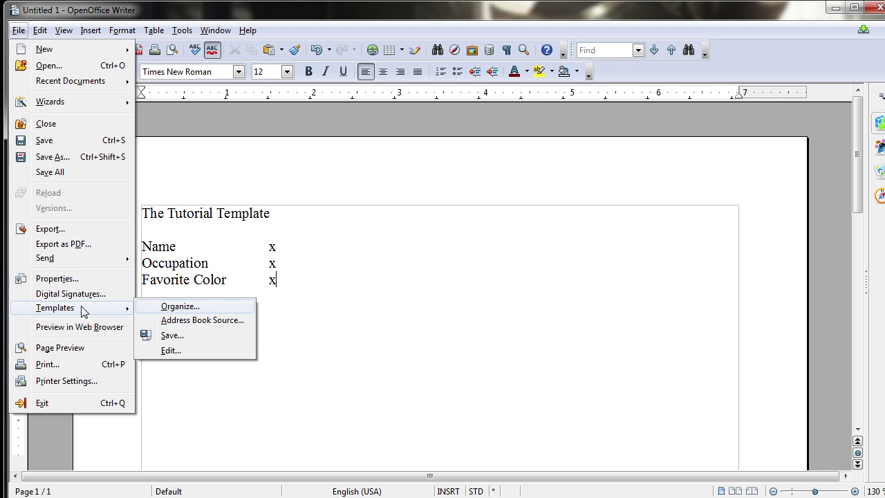
pyautogui.click(186, 309)
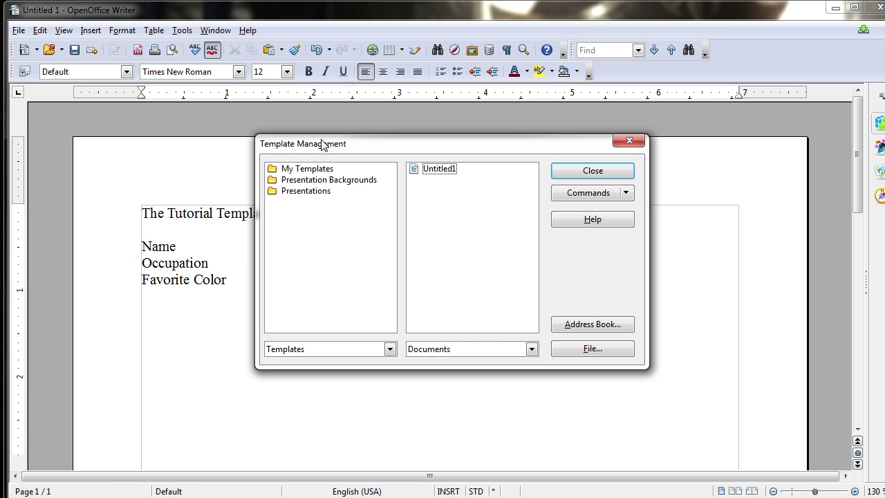
pyautogui.moveTo(322, 144); pyautogui.dragTo(281, 135)
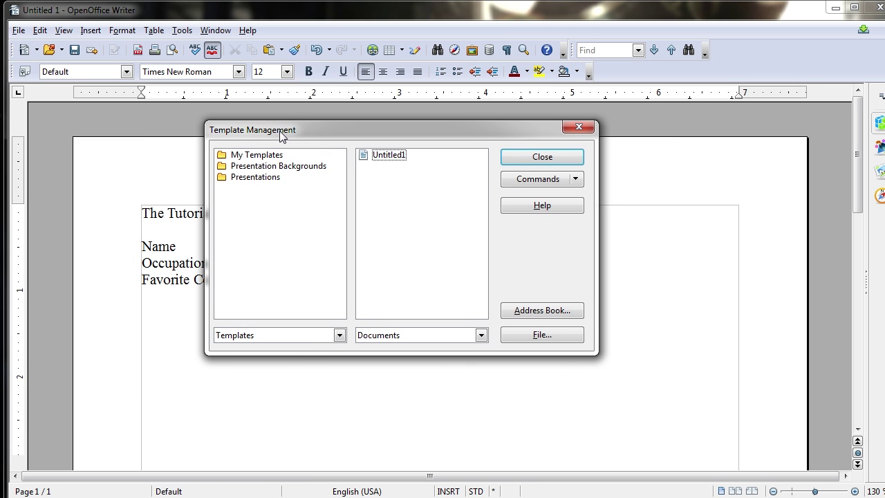
pyautogui.click(272, 154)
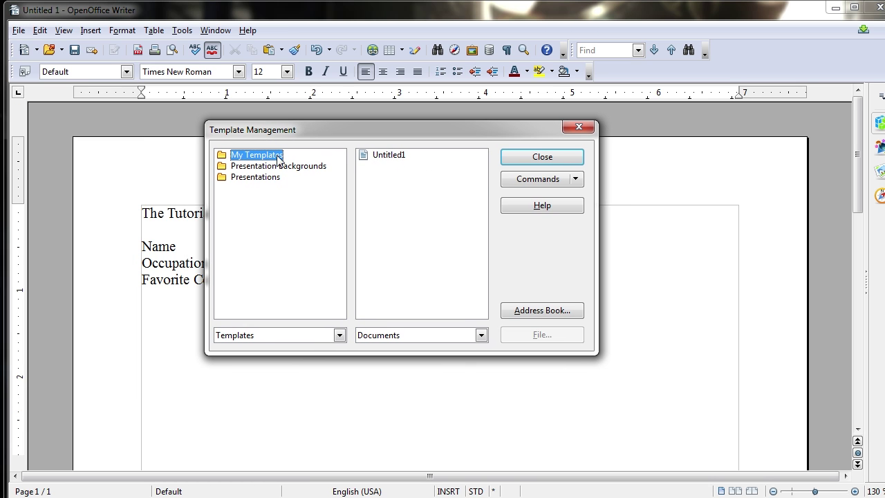
pyautogui.doubleClick(257, 154)
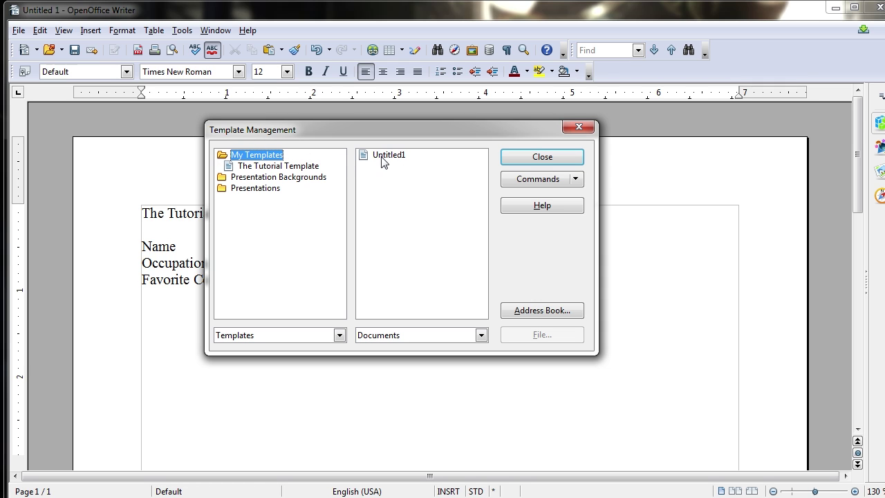
pyautogui.click(279, 165)
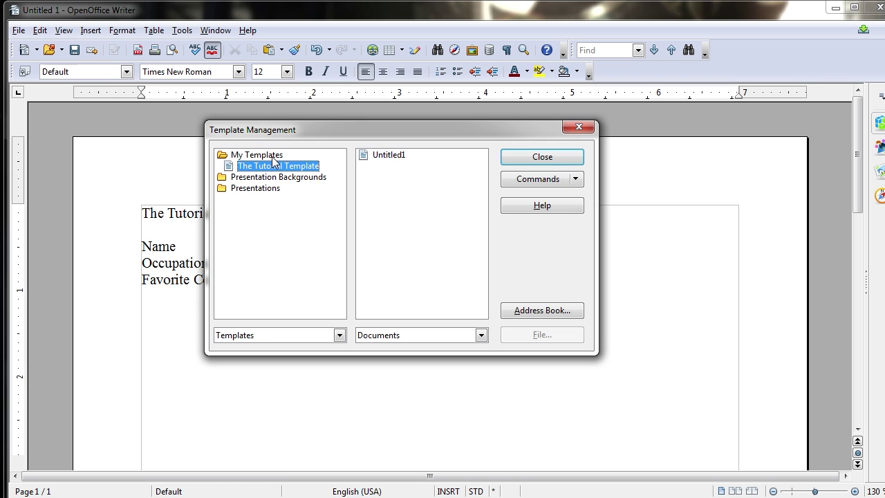
pyautogui.doubleClick(273, 160)
pyautogui.doubleClick(273, 160)
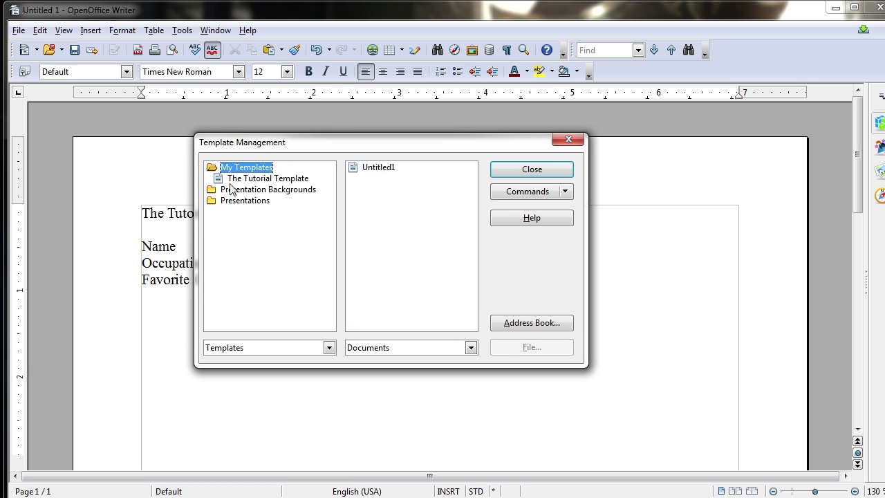
# Step: View the printer settings for The Tutorial Template and cancel without changing them
pyautogui.rightClick(285, 182)
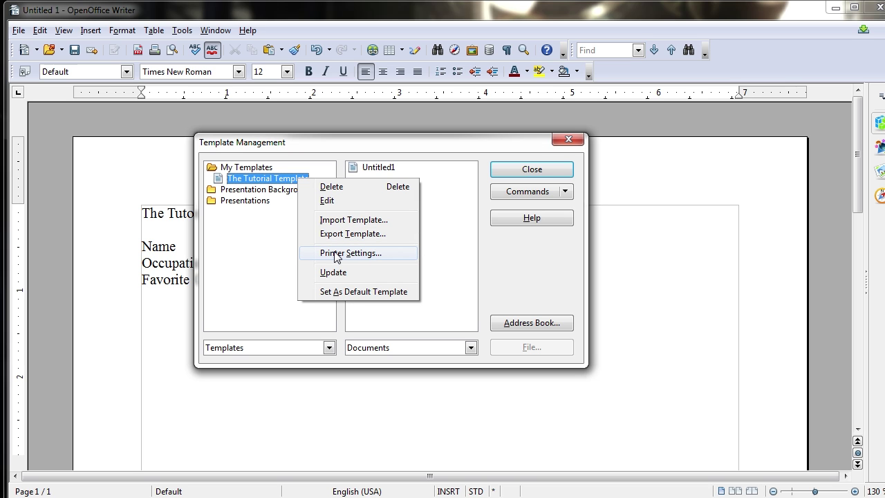
pyautogui.click(336, 253)
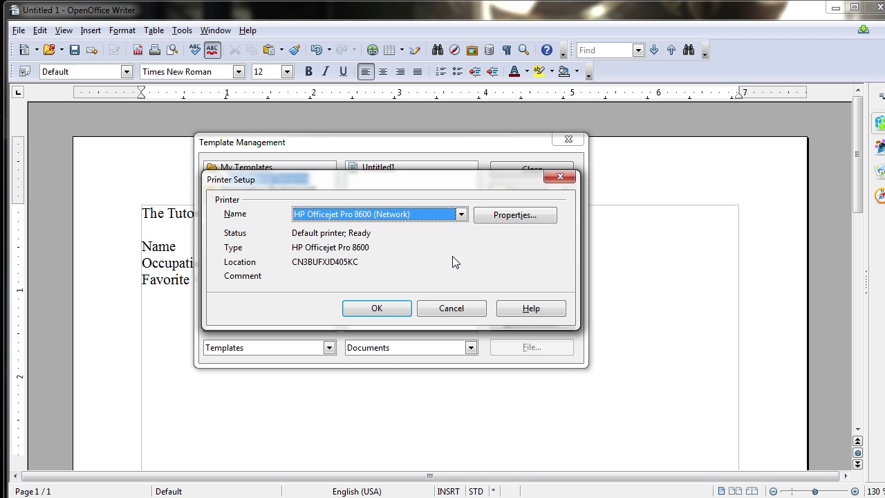
pyautogui.click(470, 310)
# Step: Set The Tutorial Template as the default template and check the commands available for the My Templates folder
pyautogui.rightClick(287, 179)
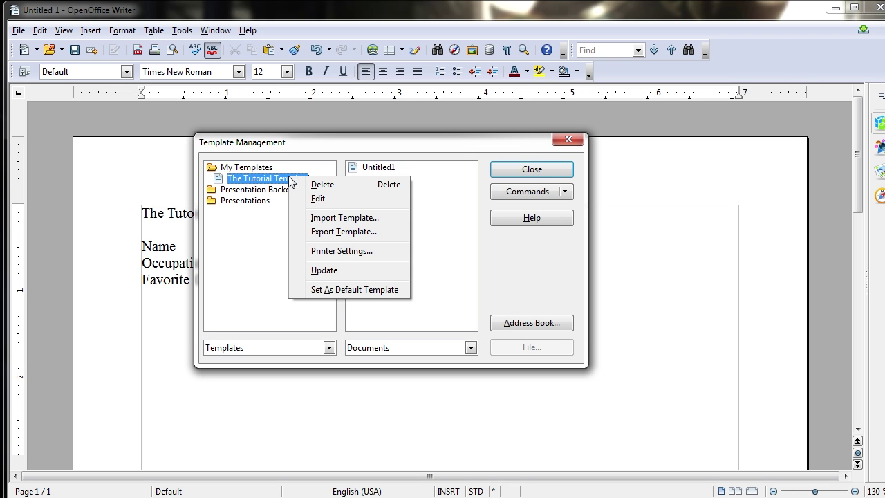
pyautogui.click(315, 289)
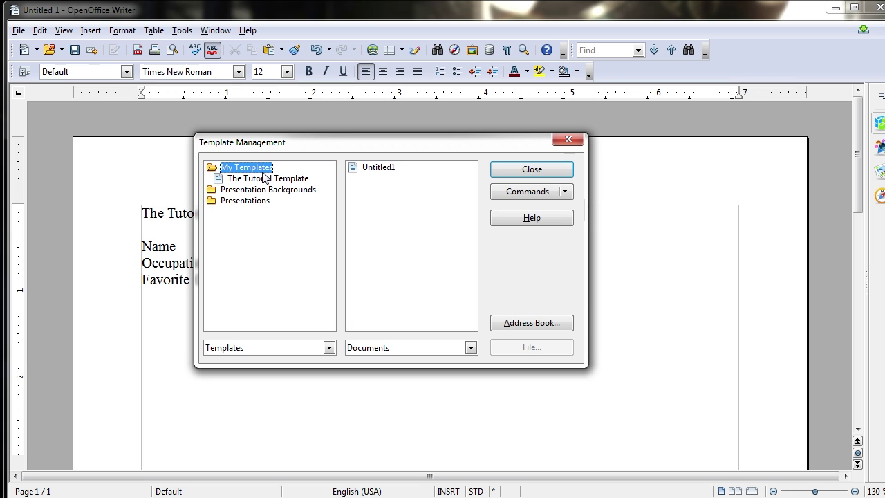
pyautogui.rightClick(263, 169)
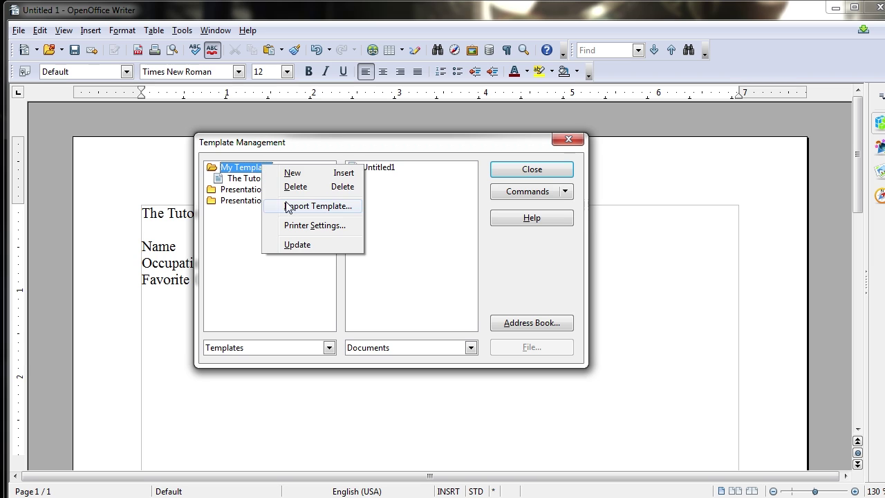
pyautogui.click(247, 182)
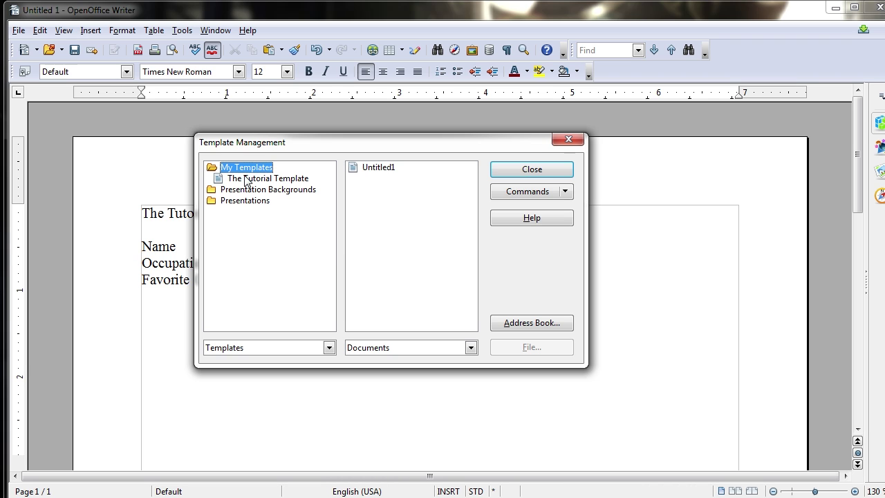
# Step: Update the template list from the commands for The Tutorial Template
pyautogui.click(249, 179)
pyautogui.click(252, 167)
pyautogui.rightClick(254, 180)
pyautogui.click(311, 273)
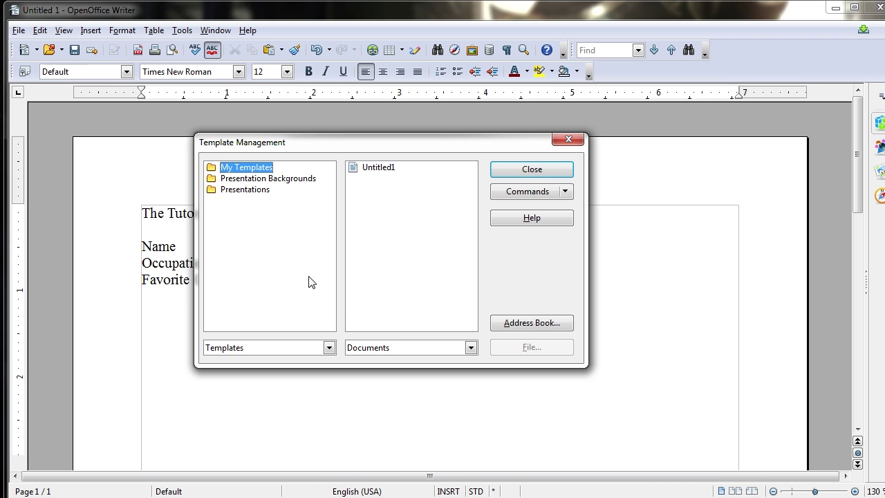
# Step: Expand the My Templates folder again and make The Tutorial Template the default template
pyautogui.doubleClick(266, 170)
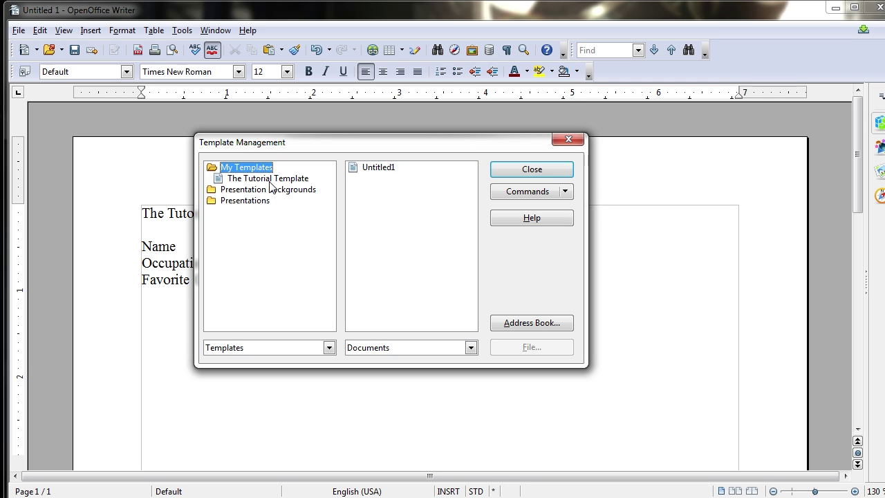
pyautogui.rightClick(266, 179)
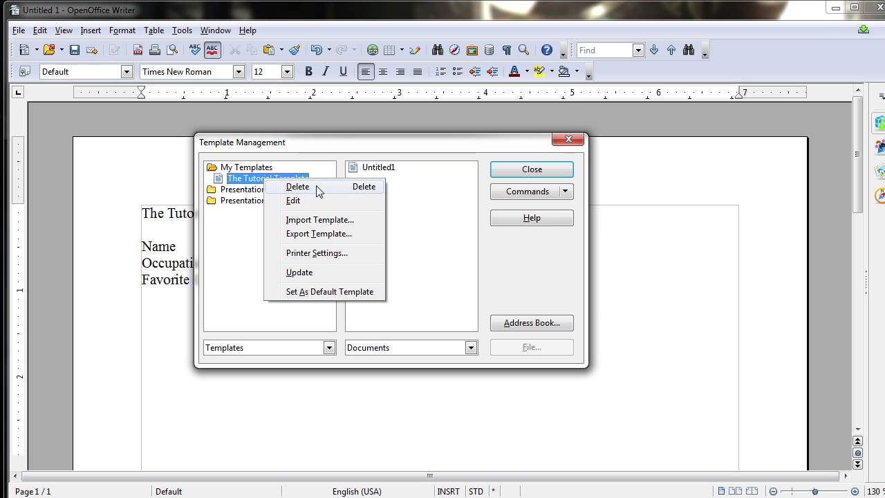
pyautogui.click(336, 291)
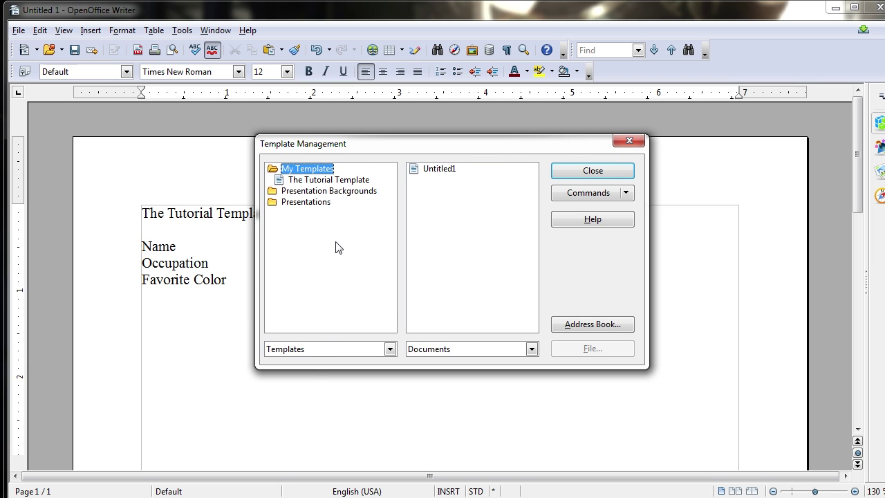